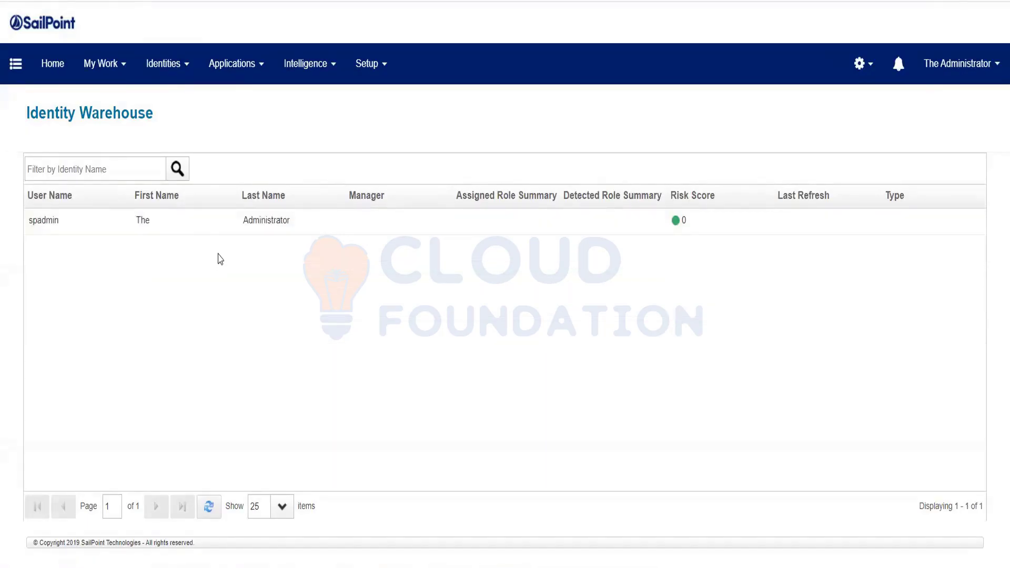
Open the application definitions list and try to delete the Google Drive application.
{"action": "left_click", "coordinate": [232, 66]}
{"action": "left_click", "coordinate": [241, 109]}
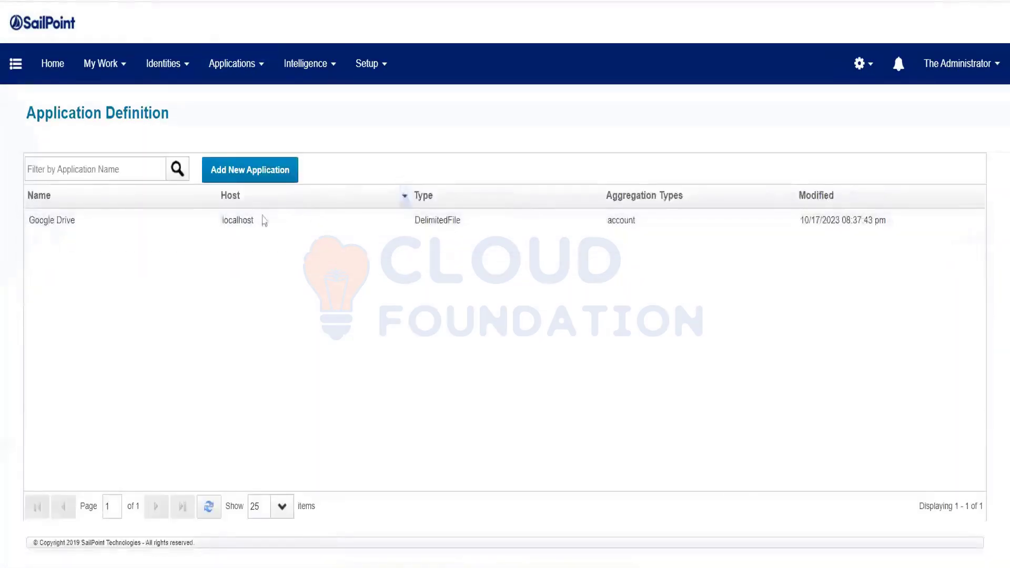
{"action": "right_click", "coordinate": [69, 232]}
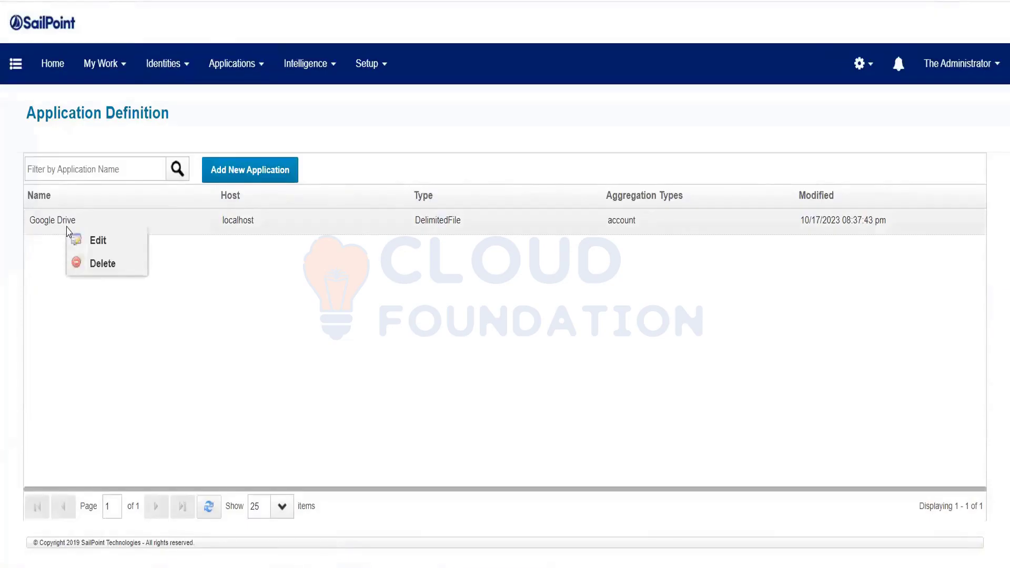
{"action": "left_click", "coordinate": [100, 264]}
{"action": "left_click", "coordinate": [465, 319]}
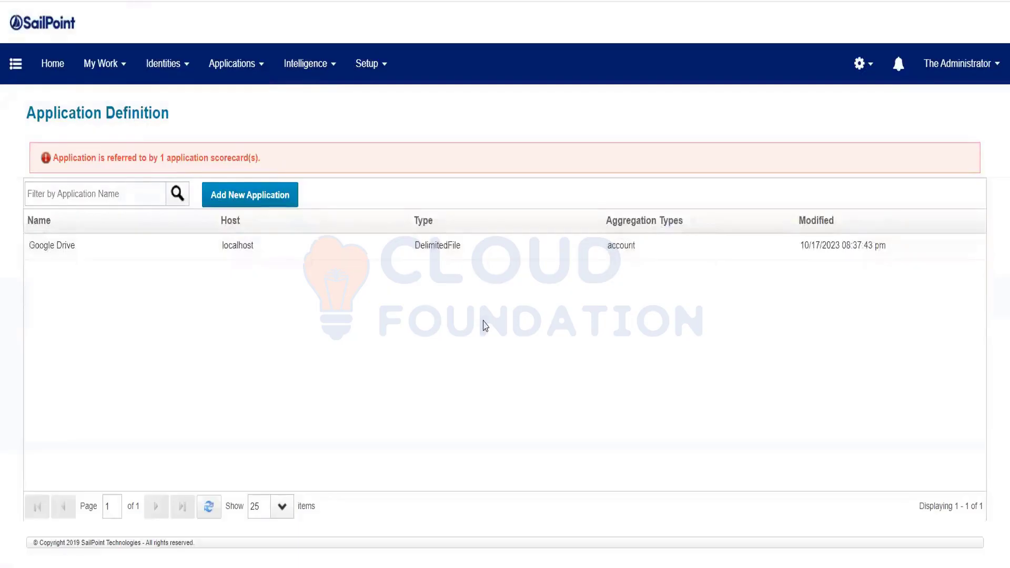
Open the Object Browser in a duplicate browser tab and list the objects of class Application.
{"action": "right_click", "coordinate": [89, 1]}
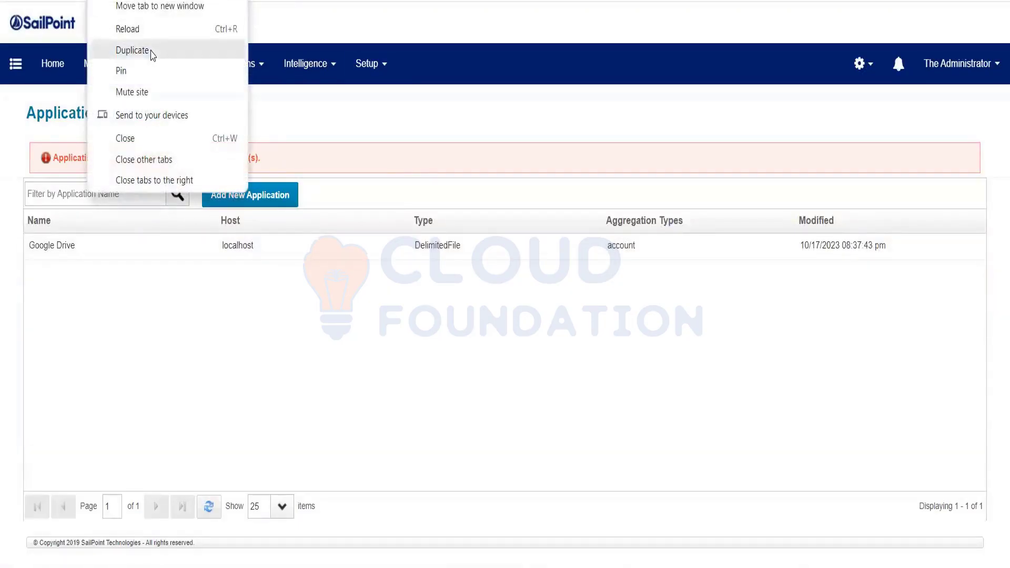
{"action": "left_click", "coordinate": [151, 53]}
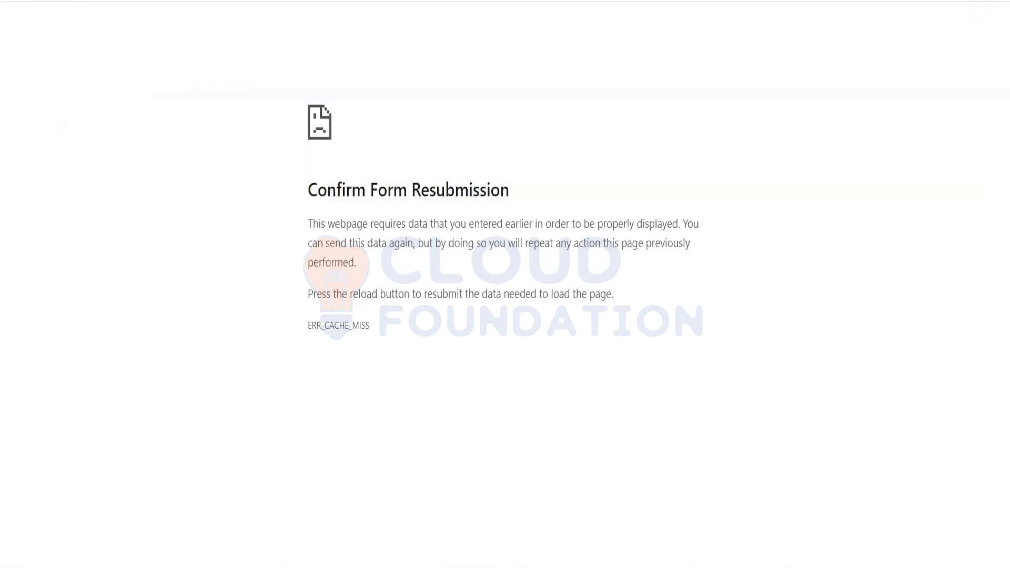
{"action": "type", "text": "localhost:8080/identityiq/debug"}
{"action": "key", "text": "Return"}
{"action": "type", "text": "appl"}
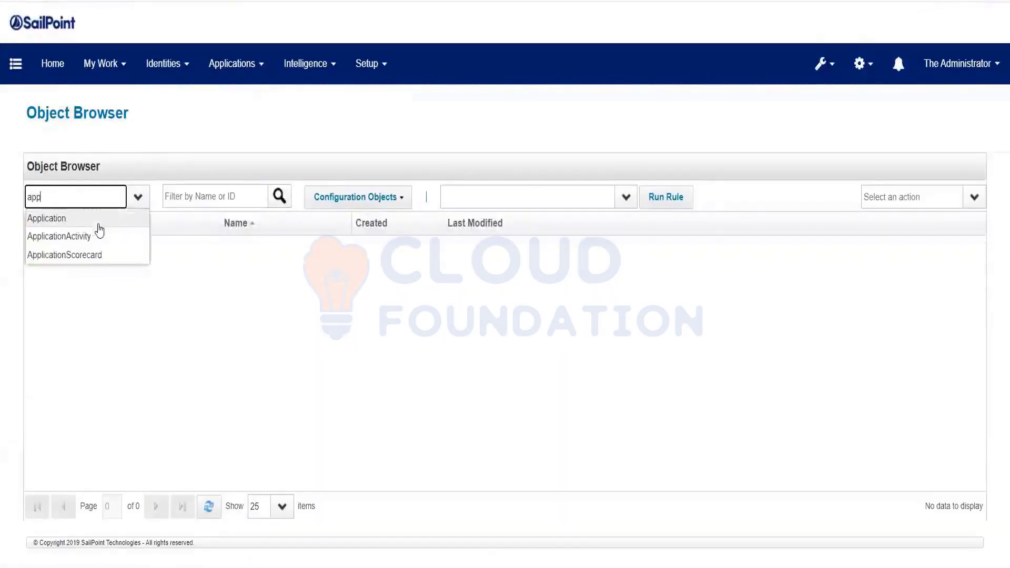
{"action": "key", "text": "Tab"}
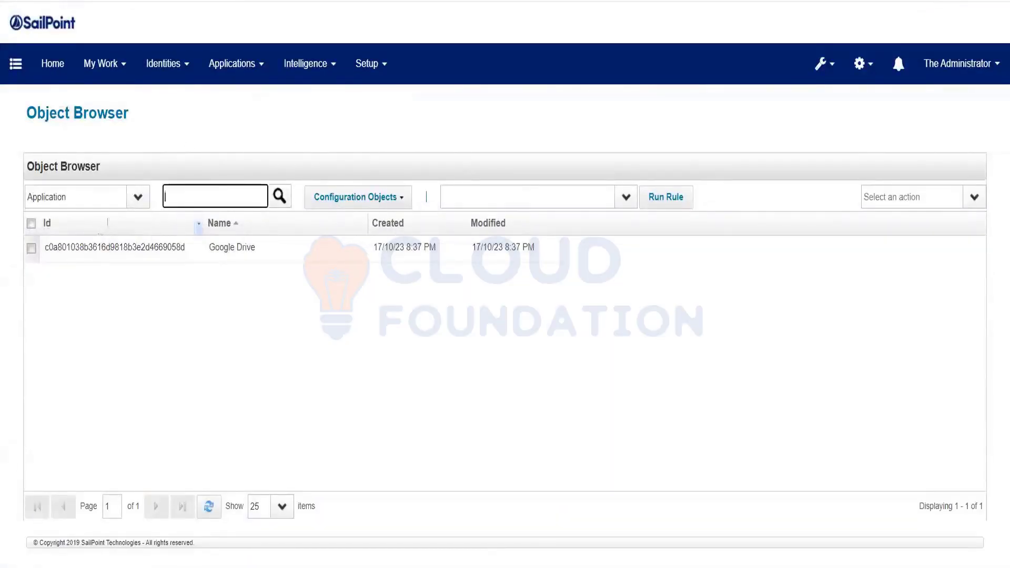
Delete the Google Drive application object from the Object Browser.
{"action": "left_click", "coordinate": [37, 256]}
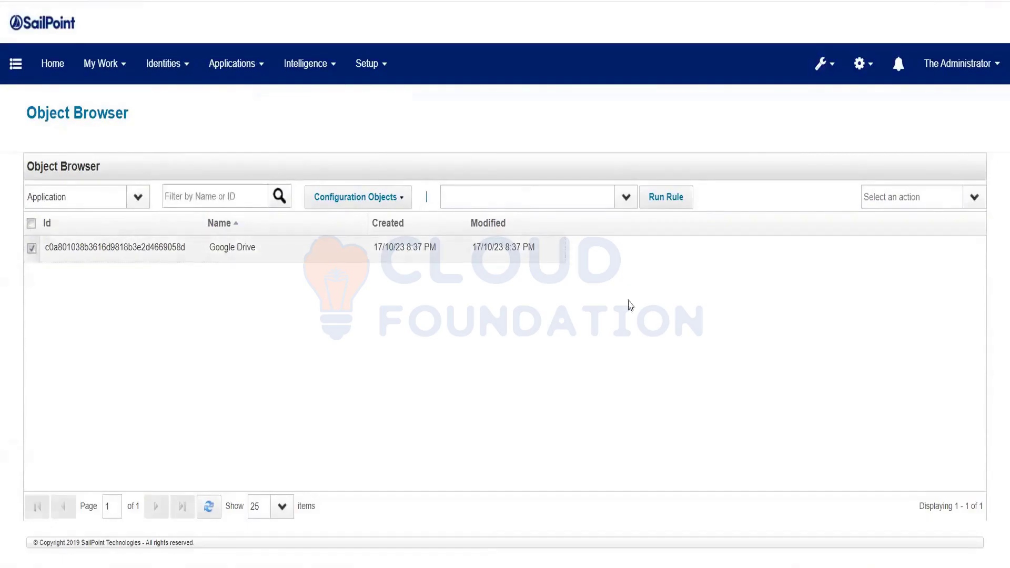
{"action": "left_click", "coordinate": [974, 197]}
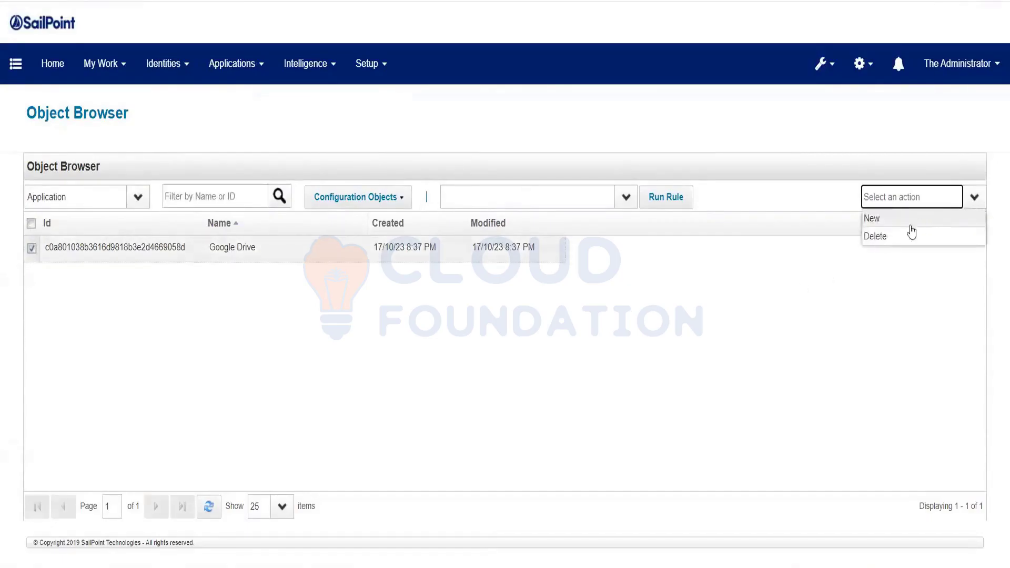
{"action": "left_click", "coordinate": [883, 236]}
{"action": "left_click", "coordinate": [483, 318]}
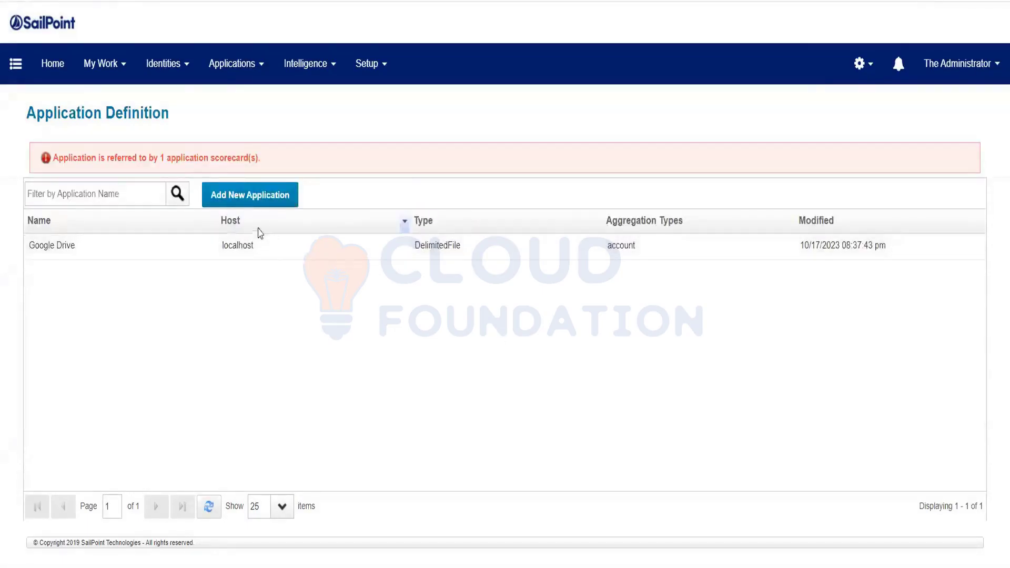
Reopen the application definitions and begin a new application named "HR Application - FT Employee".
{"action": "mouse_move", "coordinate": [232, 63]}
{"action": "left_click", "coordinate": [231, 104]}
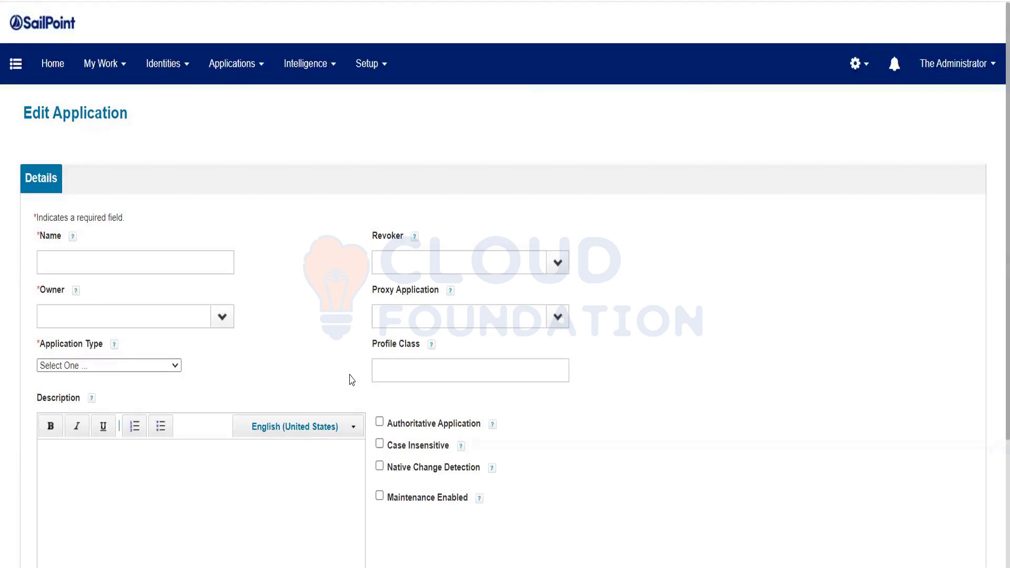
{"action": "left_click", "coordinate": [147, 265]}
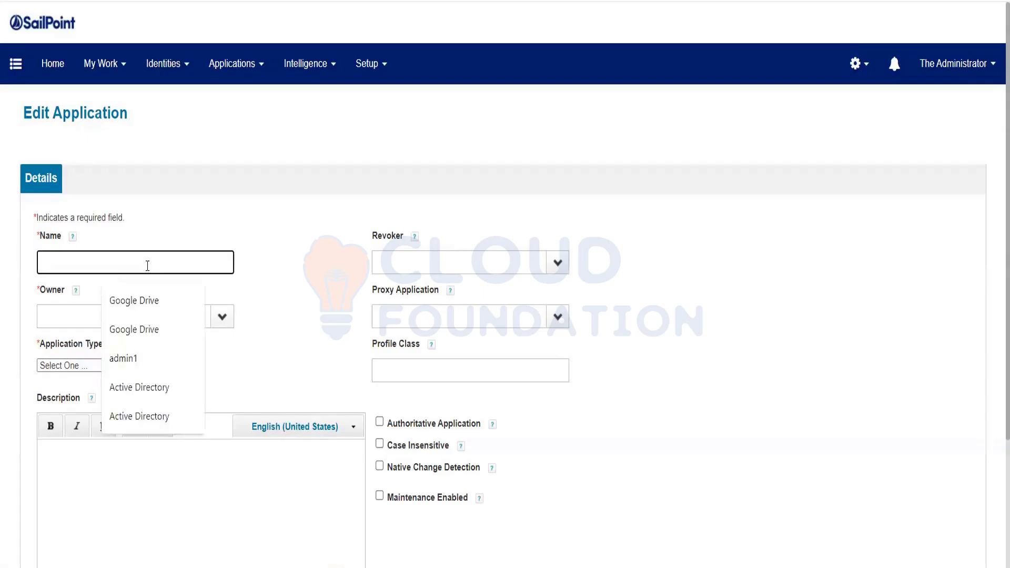
{"action": "type", "text": "H"}
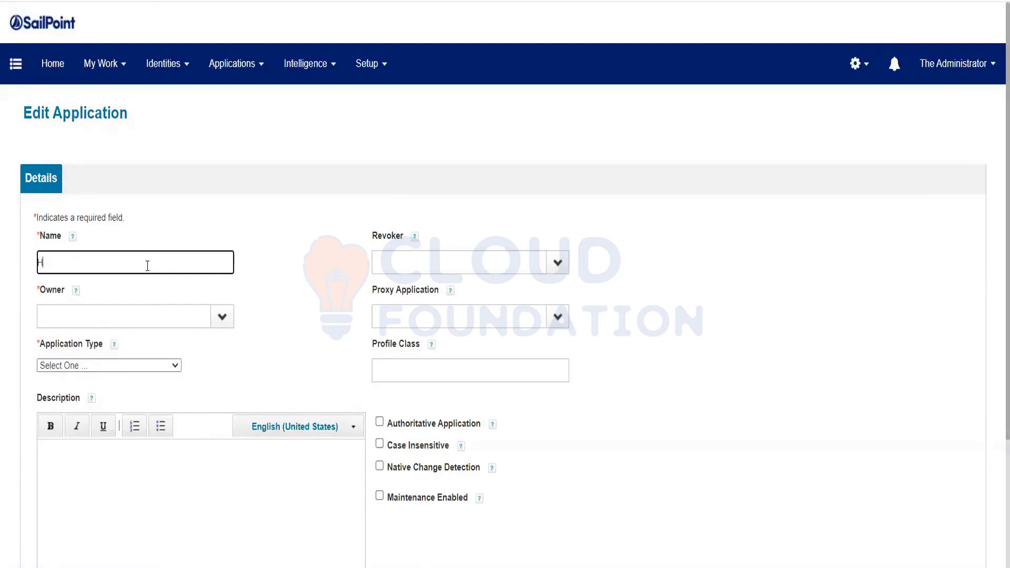
{"action": "type", "text": "R Application"}
{"action": "type", "text": "- FT Employee"}
Set the new application's owner to The Administrator.
{"action": "left_click", "coordinate": [220, 317]}
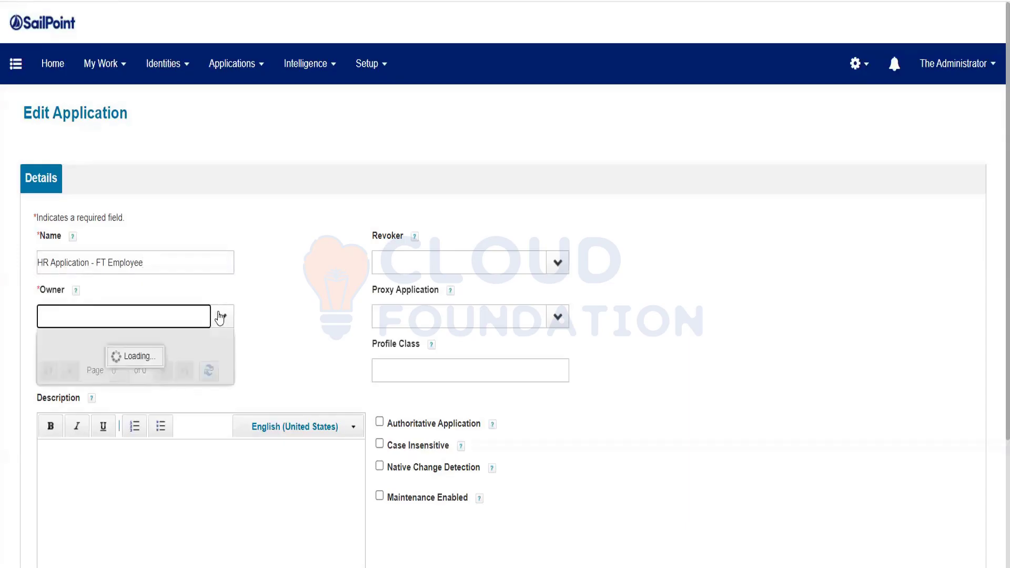
{"action": "left_click", "coordinate": [62, 427]}
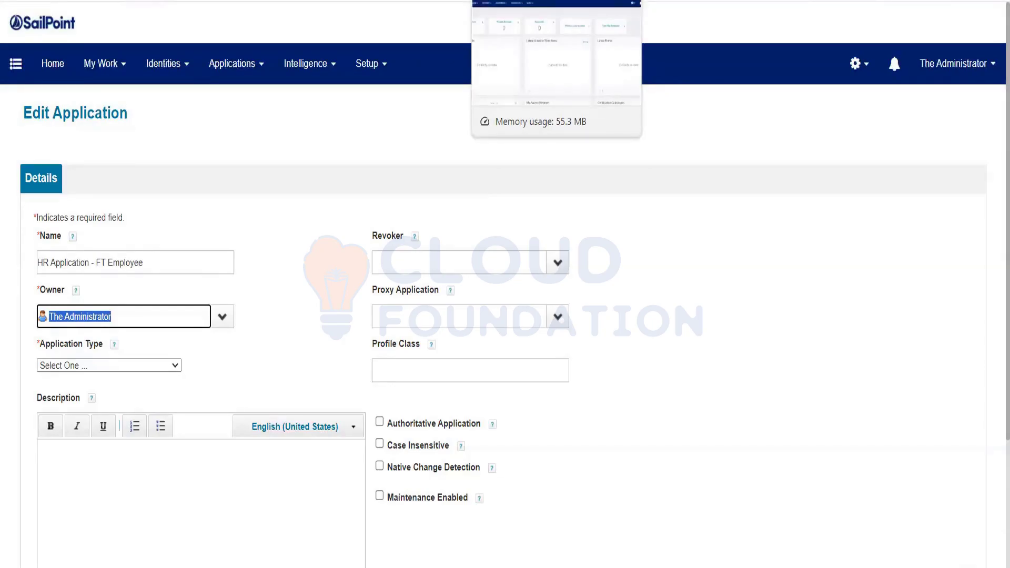
{"action": "left_click", "coordinate": [233, 194]}
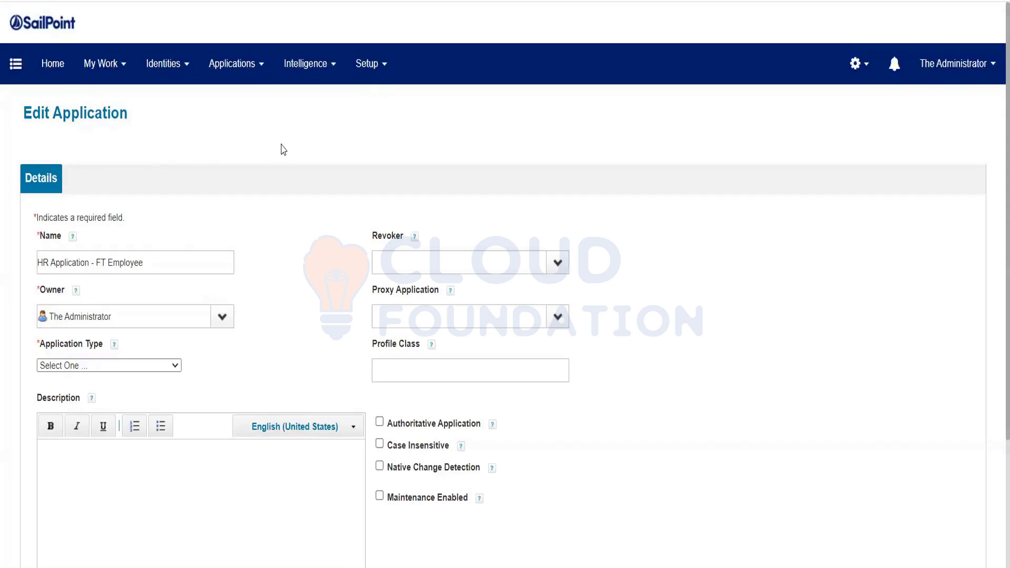
Look through the available application types for the new application.
{"action": "left_click", "coordinate": [73, 368]}
{"action": "scroll", "coordinate": [88, 140], "scroll_direction": "down", "scroll_amount": 3}
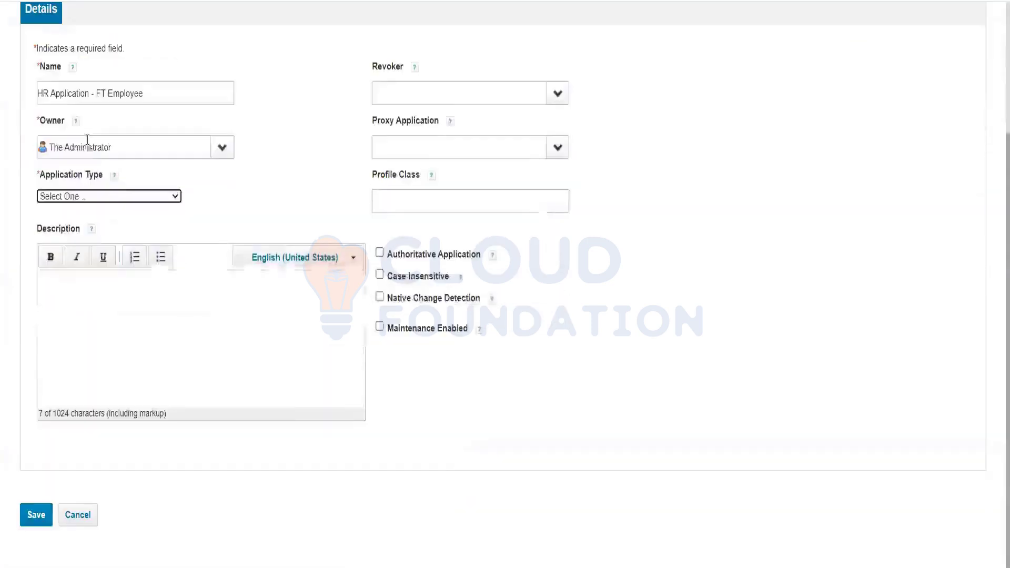
{"action": "left_click", "coordinate": [106, 199]}
{"action": "left_click", "coordinate": [107, 206]}
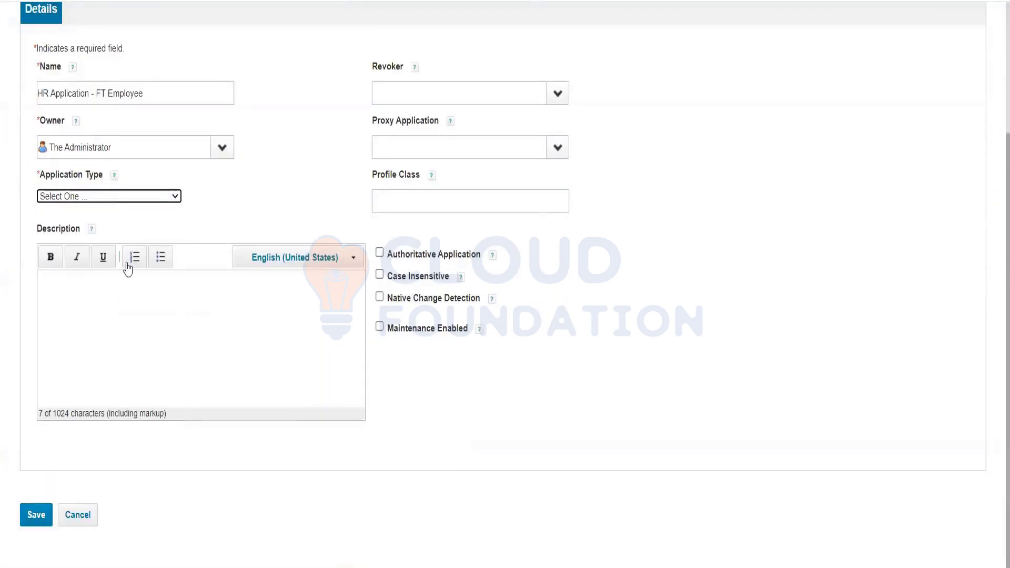
{"action": "left_click", "coordinate": [151, 199]}
{"action": "left_click_drag", "start_coordinate": [179, 236], "coordinate": [181, 442]}
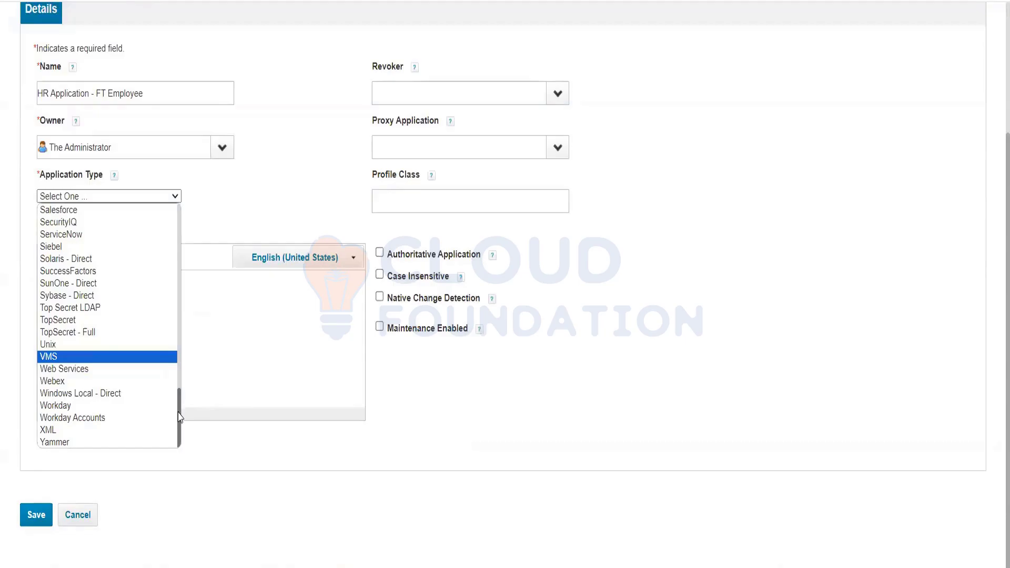
{"action": "scroll", "coordinate": [178, 406], "scroll_direction": "up", "scroll_amount": 3}
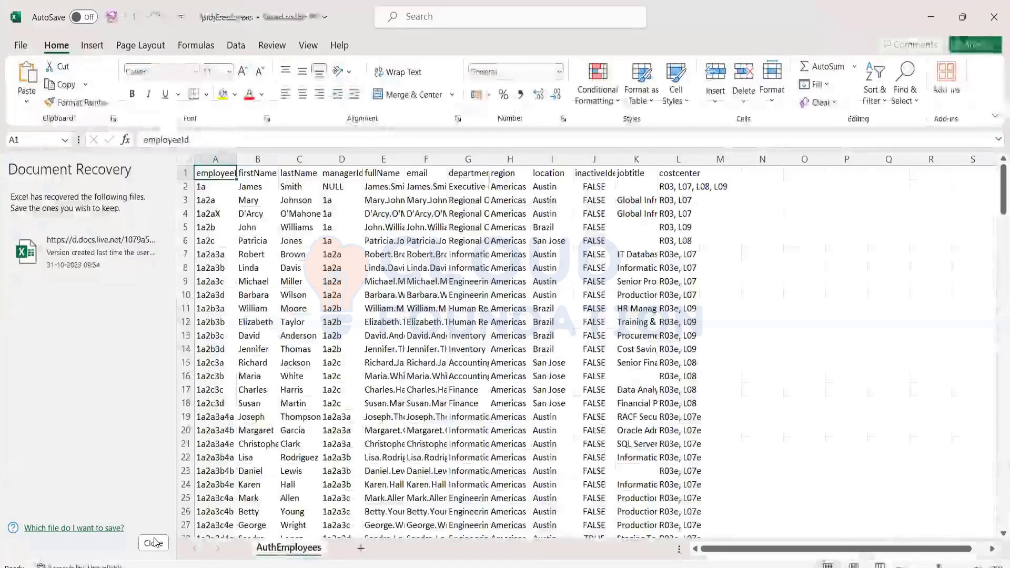
Switch to the AuthEmployees workbook in Excel and close its Document Recovery pane.
{"action": "left_click", "coordinate": [154, 542]}
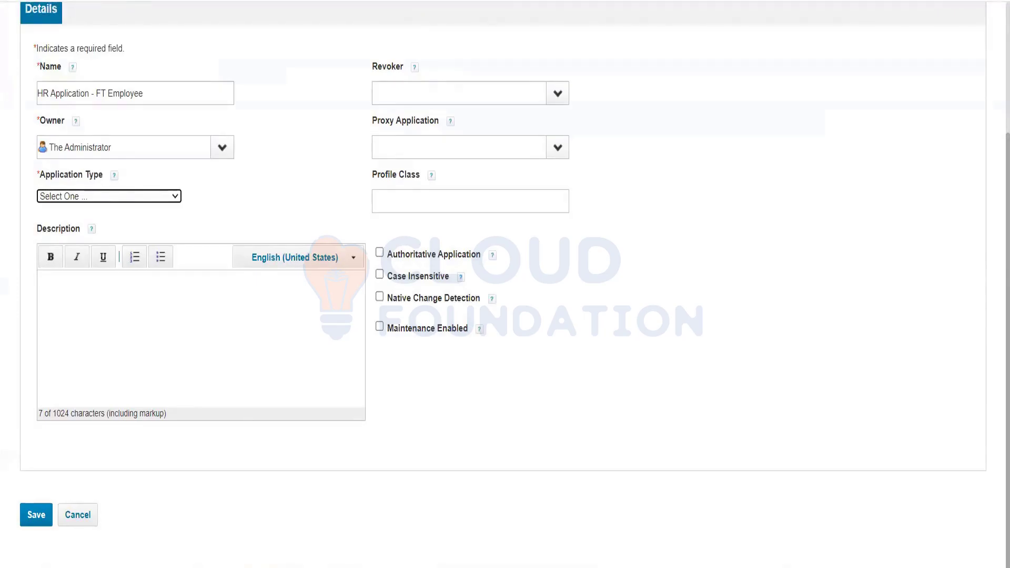
Return to the new application in SailPoint and set its application type to DelimitedFile.
{"action": "left_click", "coordinate": [86, 200]}
{"action": "key", "text": "d"}
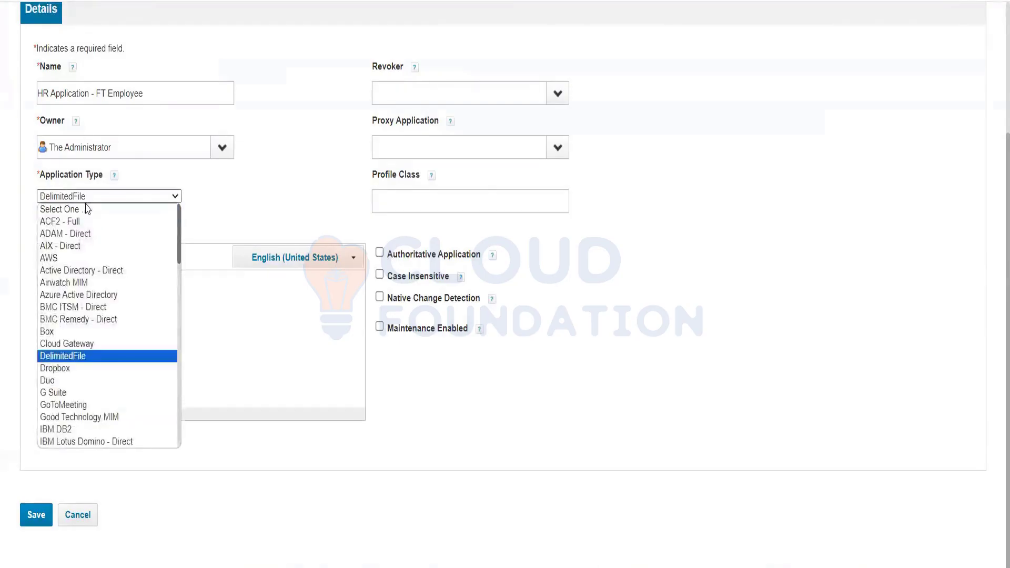
{"action": "key", "text": "Return"}
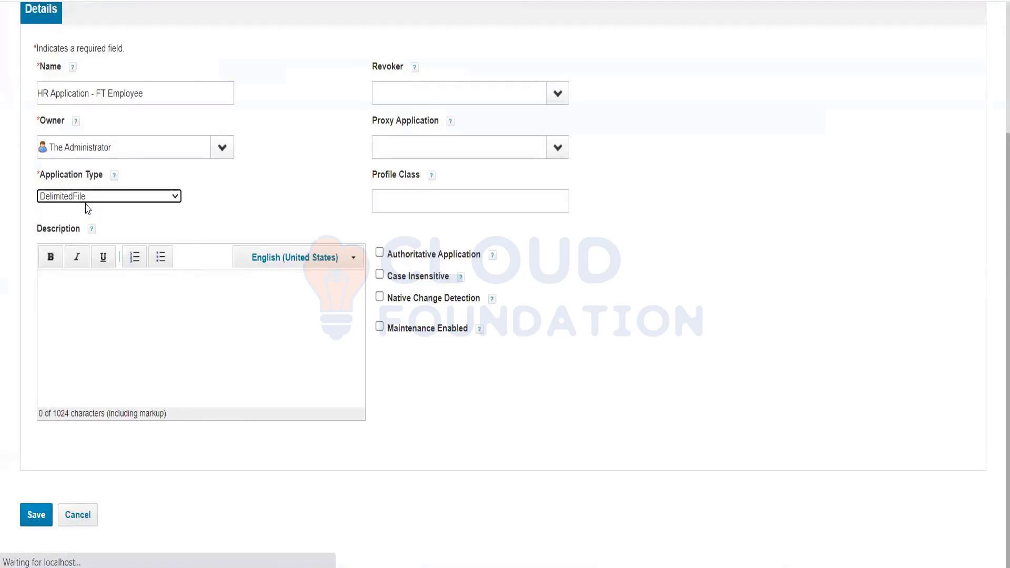
Examine the application's file configuration settings and its detail fields, including the Profile Class help and Proxy Application choices.
{"action": "scroll", "coordinate": [264, 380], "scroll_direction": "down", "scroll_amount": 2}
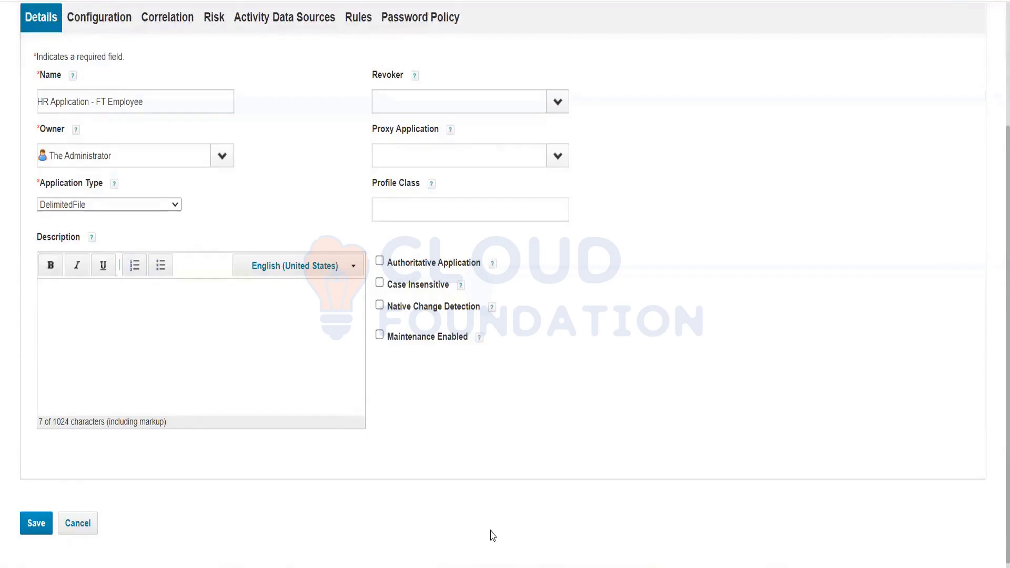
{"action": "left_click", "coordinate": [103, 24]}
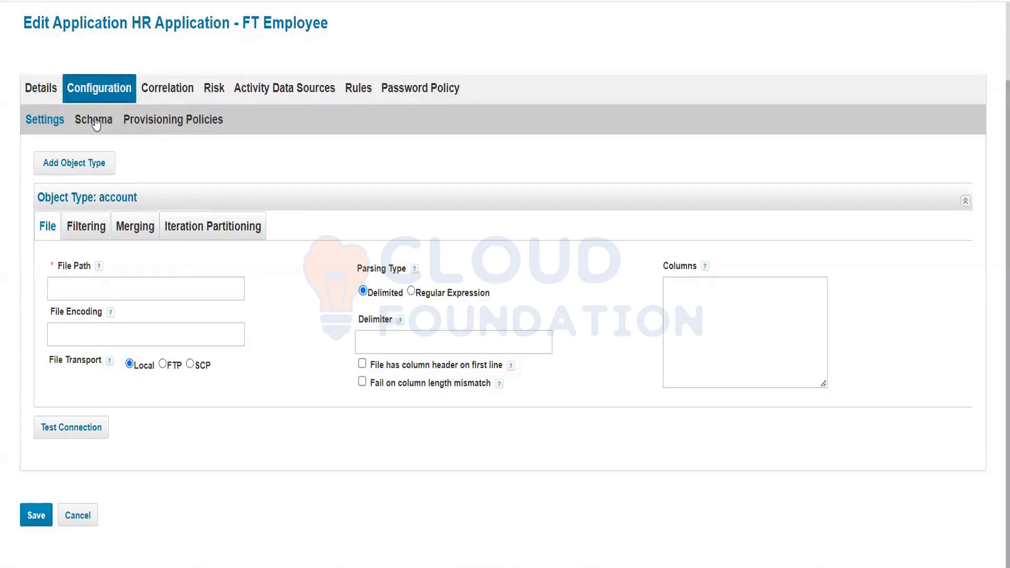
{"action": "left_click", "coordinate": [42, 94]}
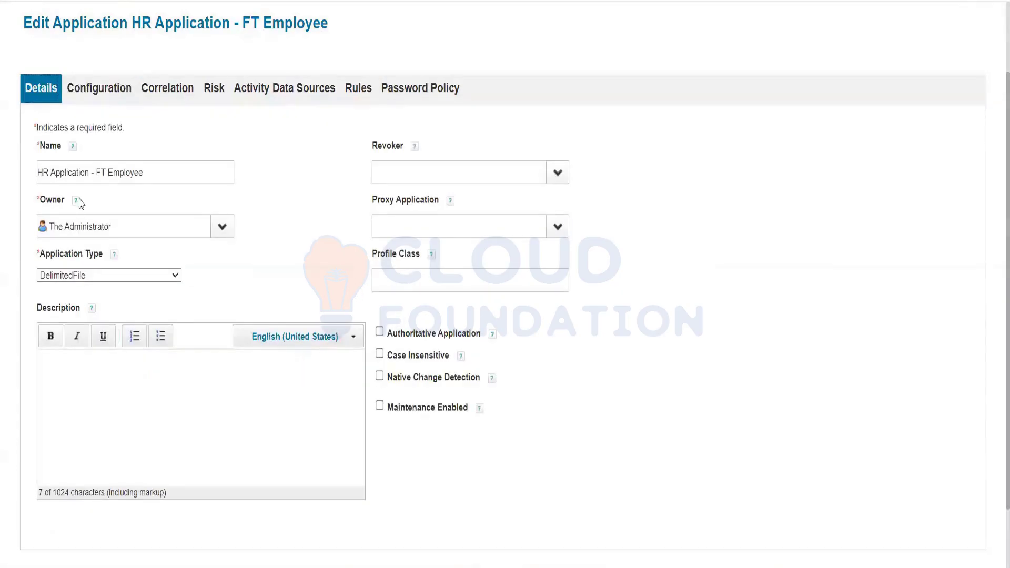
{"action": "triple_click", "coordinate": [155, 173]}
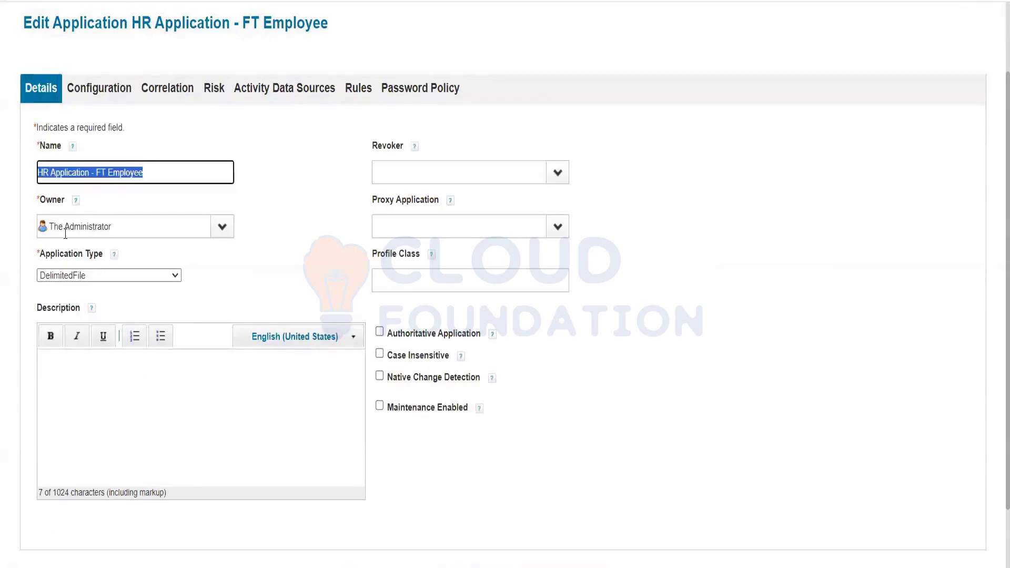
{"action": "left_click", "coordinate": [169, 394]}
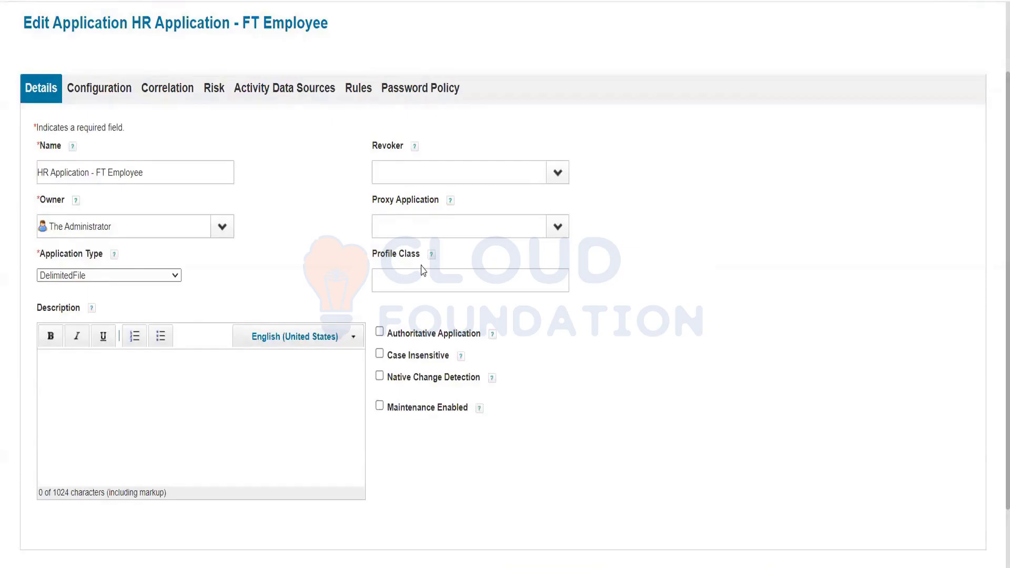
{"action": "mouse_move", "coordinate": [421, 270]}
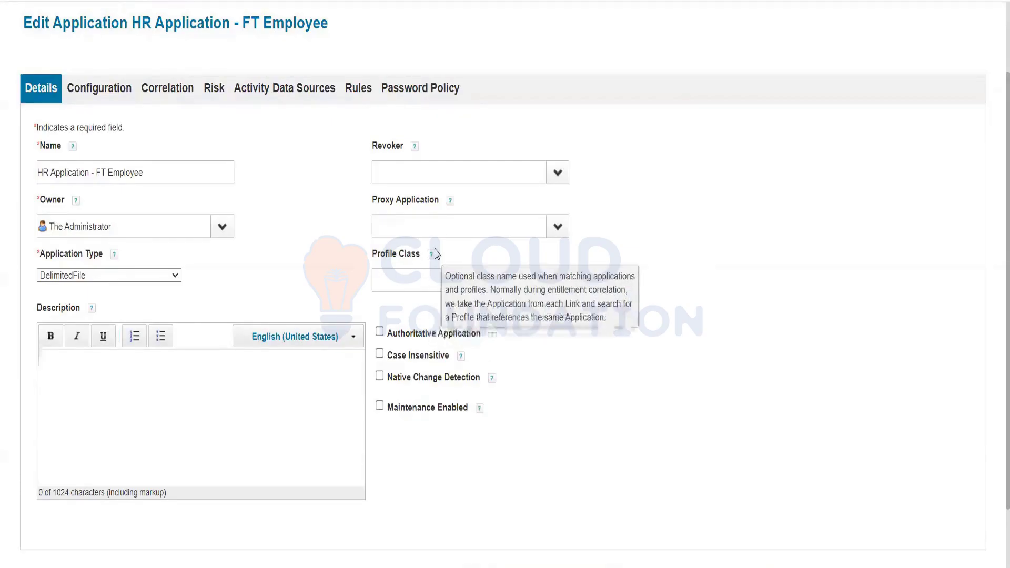
{"action": "left_click", "coordinate": [565, 233]}
{"action": "left_click", "coordinate": [648, 256]}
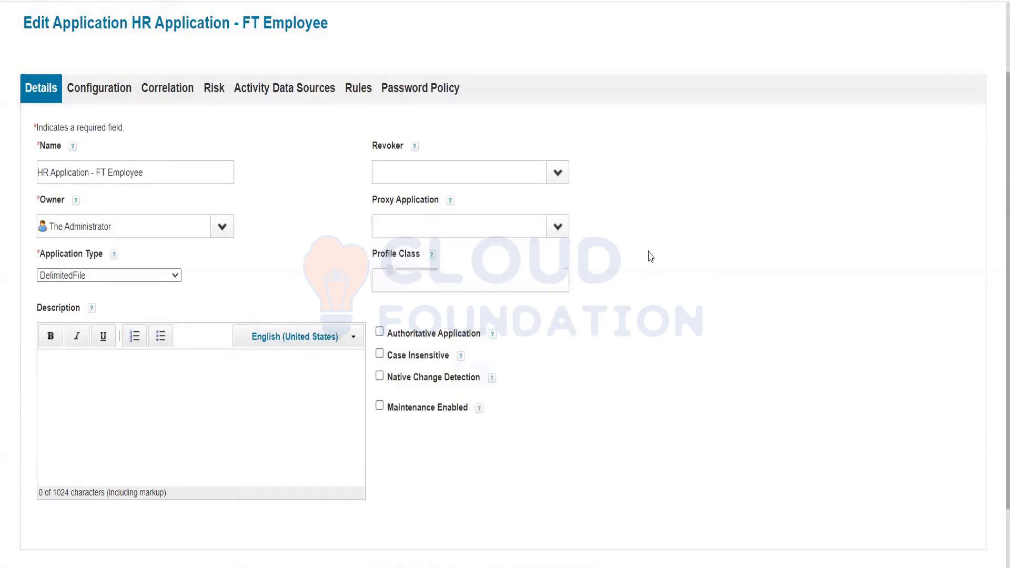
Try out the Authoritative Application option on the HR application, leaving it unselected.
{"action": "left_click_drag", "start_coordinate": [391, 331], "coordinate": [471, 332]}
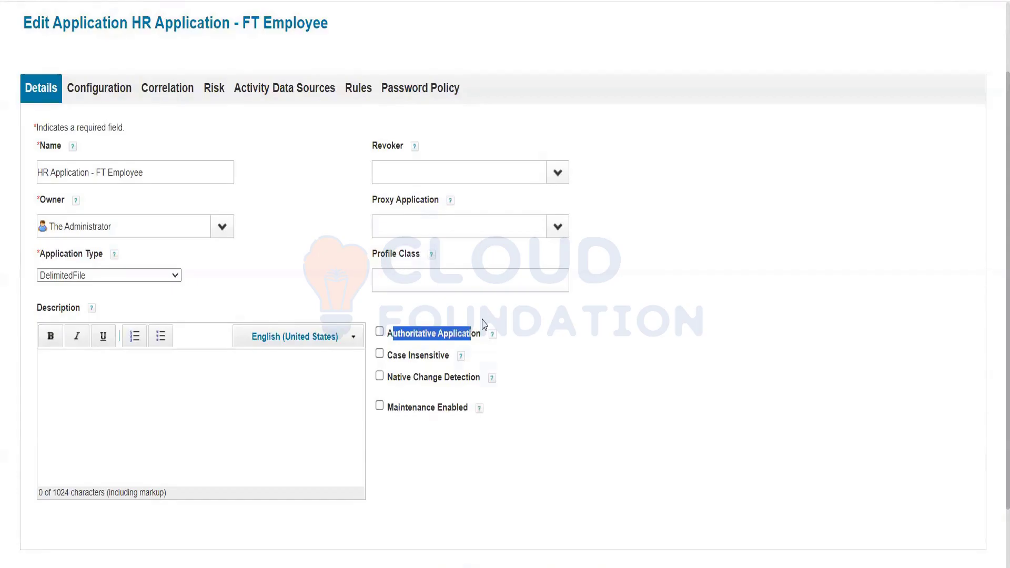
{"action": "left_click", "coordinate": [379, 331]}
{"action": "left_click", "coordinate": [403, 302]}
{"action": "left_click", "coordinate": [380, 335]}
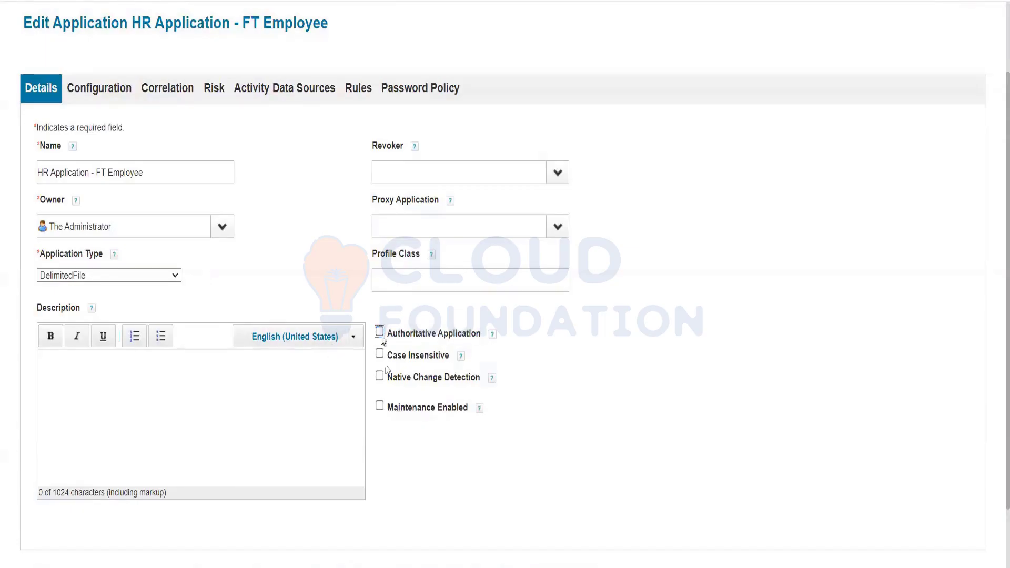